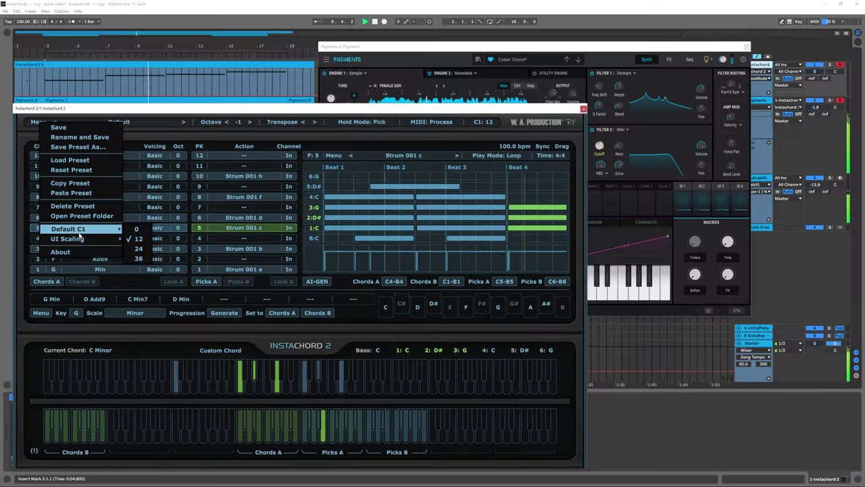
Step: Shrink the InstaChord 2 window with a smaller UI Scaling and drag it lower to reveal the Pigments clip
{"action": "mouse_move", "coordinate": [74, 239]}
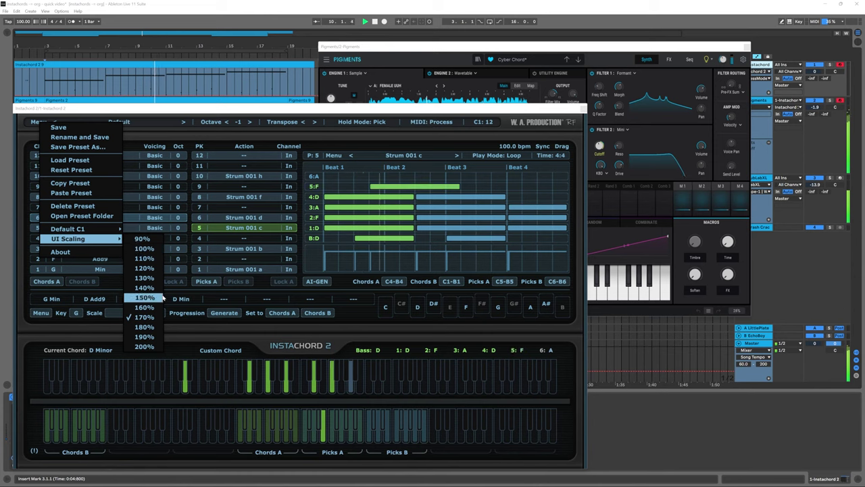
{"action": "left_click", "coordinate": [144, 268]}
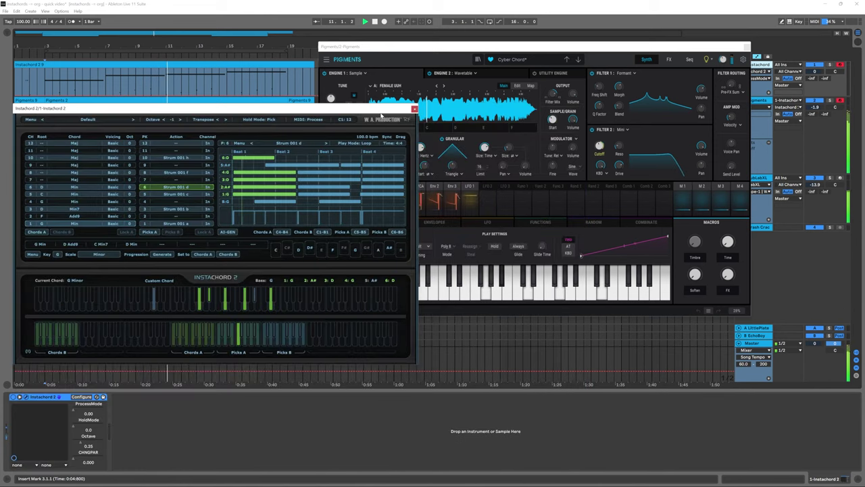
{"action": "left_click_drag", "start_coordinate": [376, 110], "coordinate": [394, 198]}
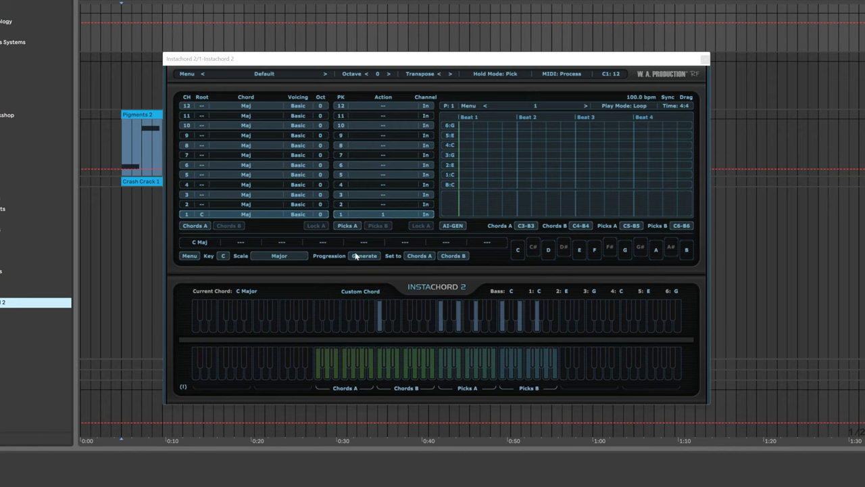
Step: Set the key to G Minor and generate a chord progression
{"action": "left_click", "coordinate": [222, 255]}
{"action": "left_click", "coordinate": [233, 212]}
{"action": "left_click", "coordinate": [287, 258]}
{"action": "left_click", "coordinate": [316, 44]}
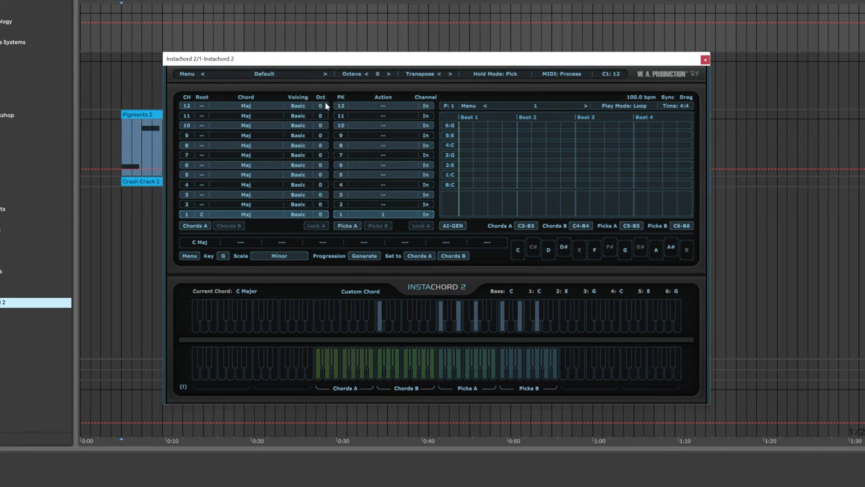
{"action": "left_click", "coordinate": [363, 256]}
Step: Load the G Min9, G Min9, C Min, D Min7 progression into Chords A rows 1–4
{"action": "left_click", "coordinate": [232, 226]}
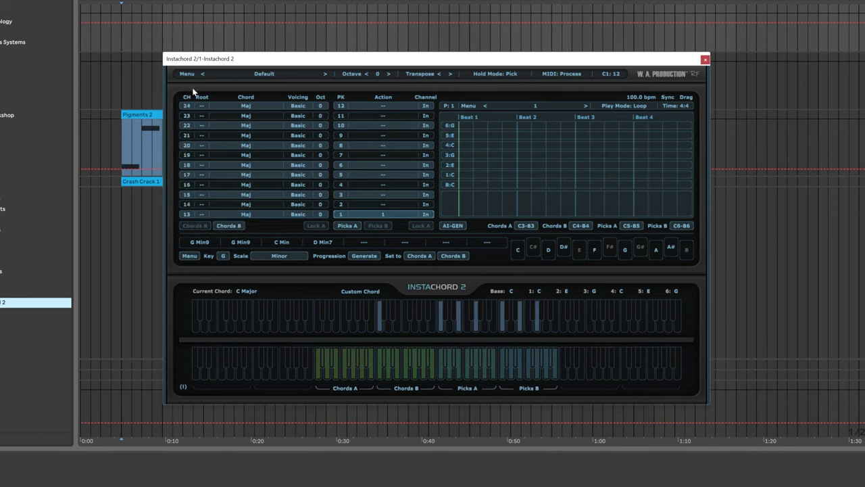
{"action": "left_click", "coordinate": [197, 225]}
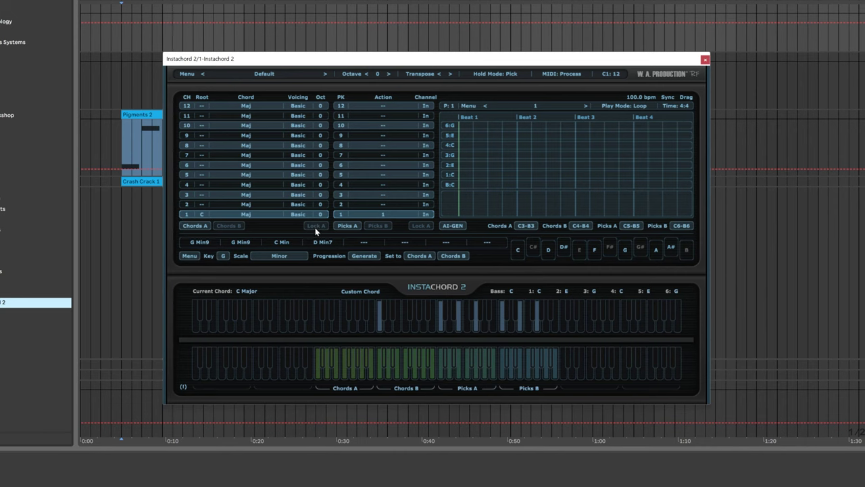
{"action": "left_click", "coordinate": [417, 256]}
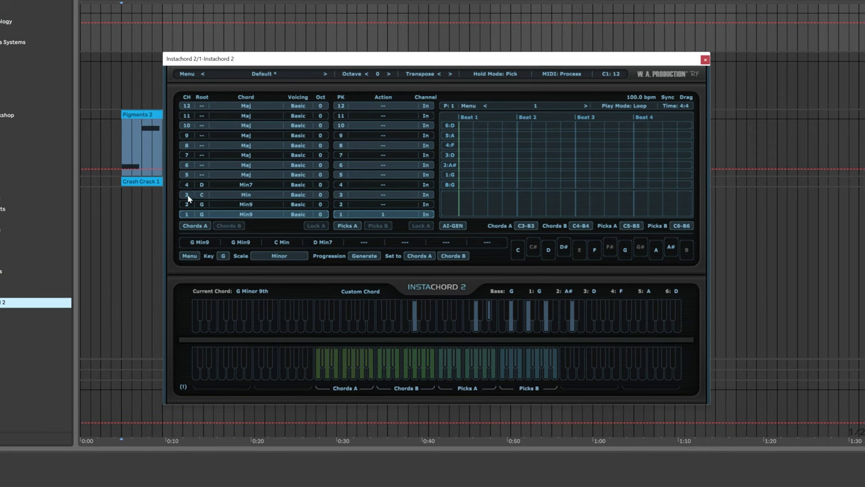
Step: Make chord row 6 a D Minor 7th
{"action": "left_click", "coordinate": [246, 166]}
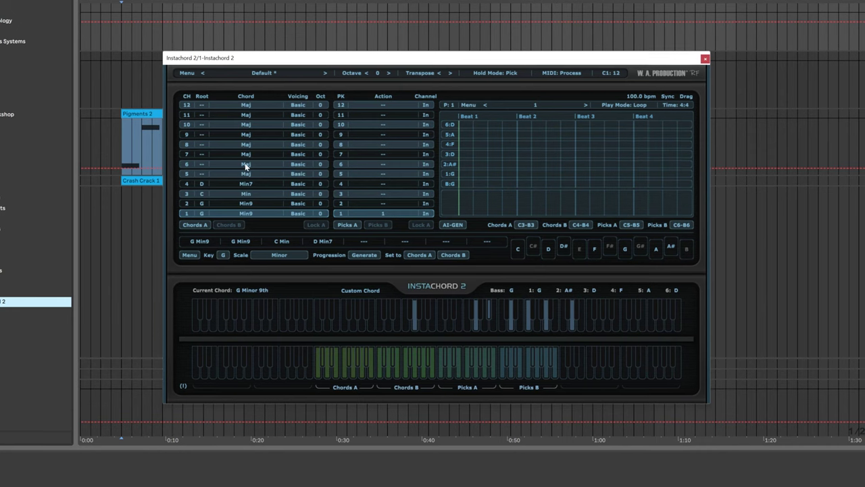
{"action": "left_click", "coordinate": [282, 140]}
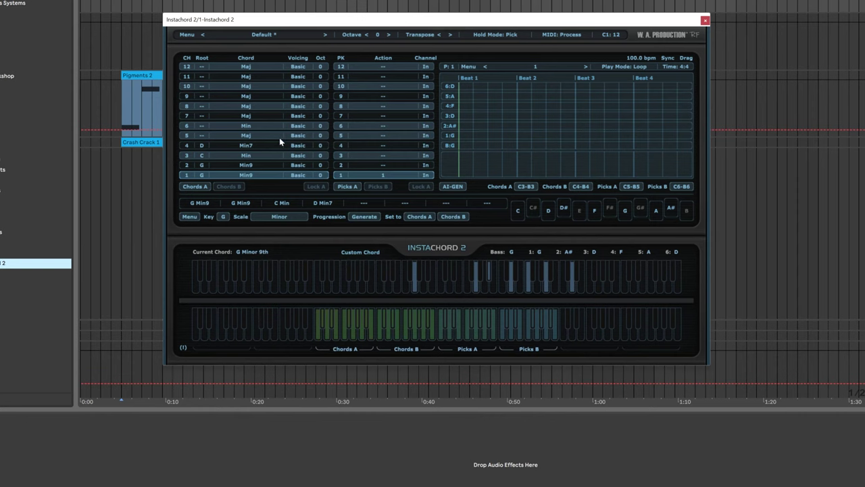
{"action": "left_click", "coordinate": [279, 138]}
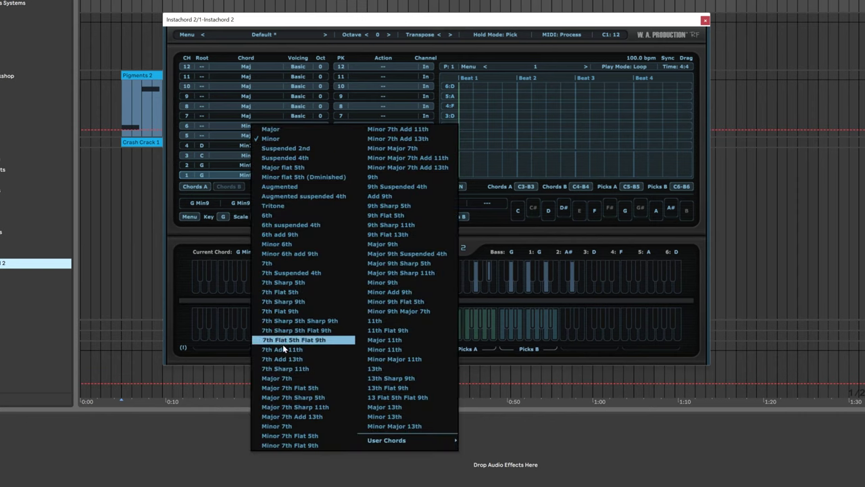
{"action": "left_click", "coordinate": [277, 426]}
{"action": "left_click", "coordinate": [205, 127]}
{"action": "left_click", "coordinate": [229, 134]}
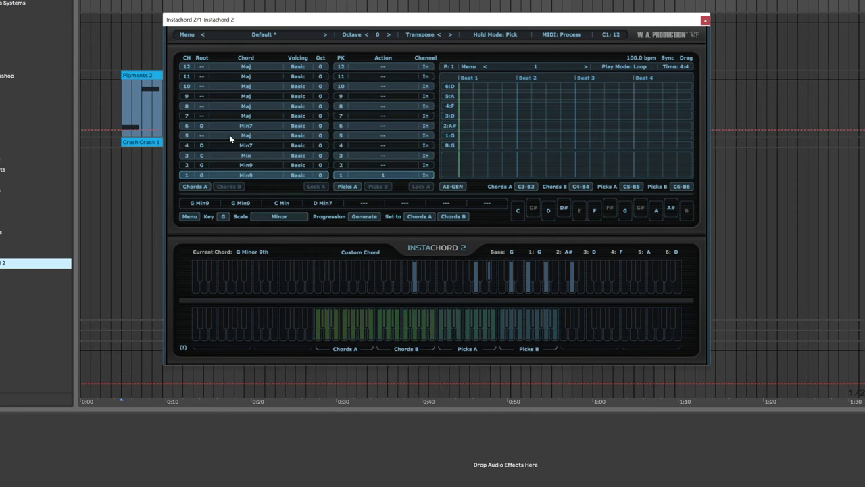
Step: Set row 5 to C Minor and leave row 4 as Minor 7th with its root cleared
{"action": "left_click", "coordinate": [240, 136]}
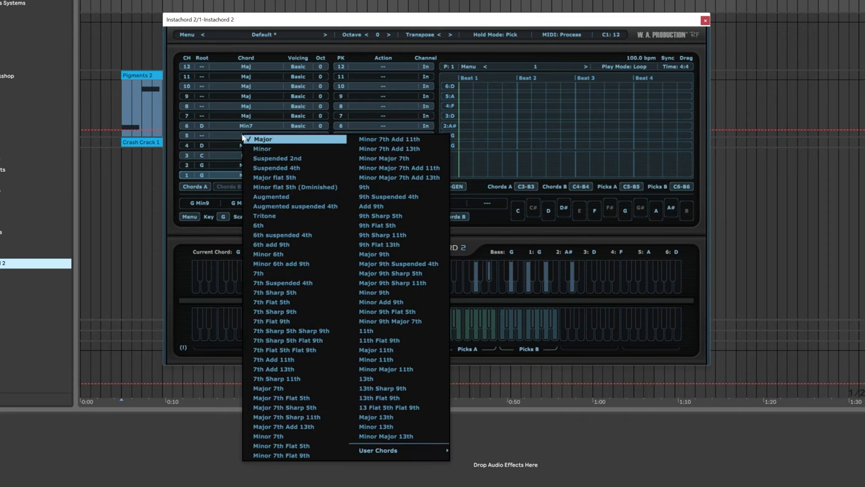
{"action": "left_click", "coordinate": [251, 145]}
{"action": "left_click", "coordinate": [201, 138]}
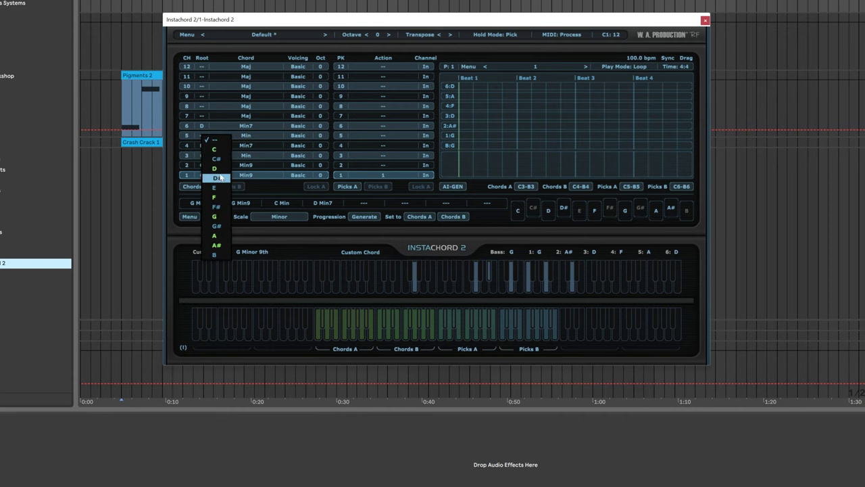
{"action": "left_click", "coordinate": [220, 150]}
{"action": "left_click", "coordinate": [235, 145]}
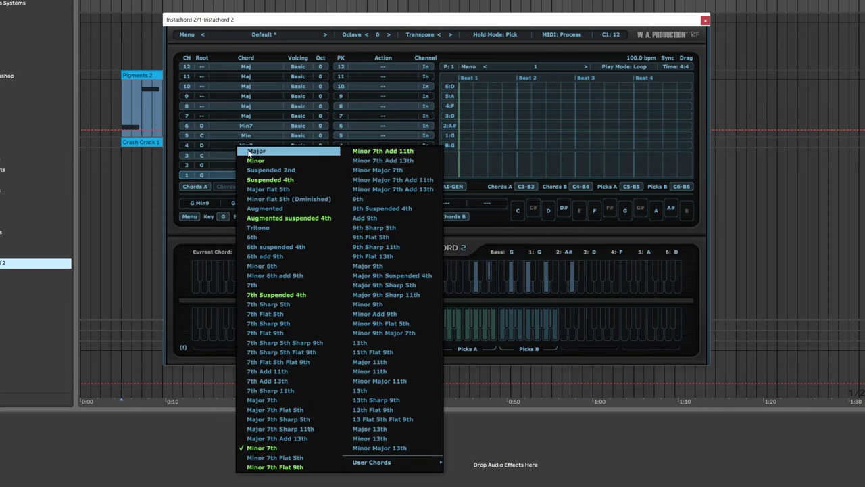
{"action": "left_click", "coordinate": [200, 144]}
{"action": "left_click", "coordinate": [207, 164]}
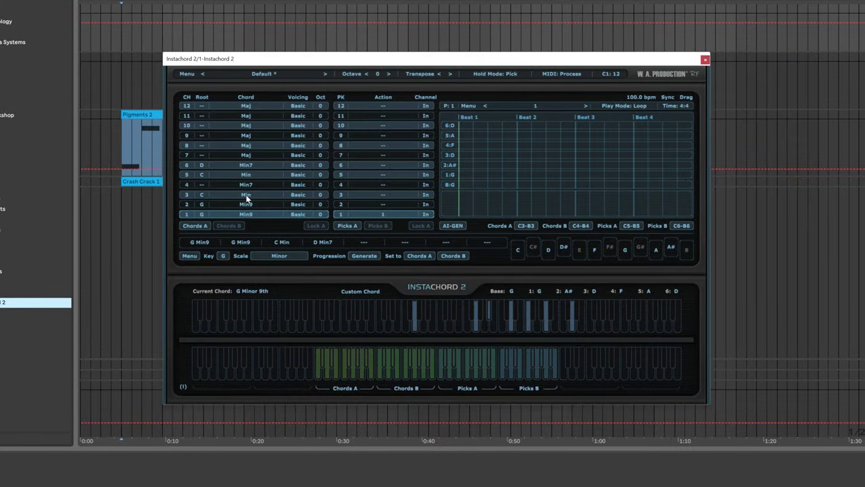
Step: Set rows 3 and 2 to root G, then audition C Min and D Min7 on rows 5 and 6
{"action": "left_click", "coordinate": [207, 196]}
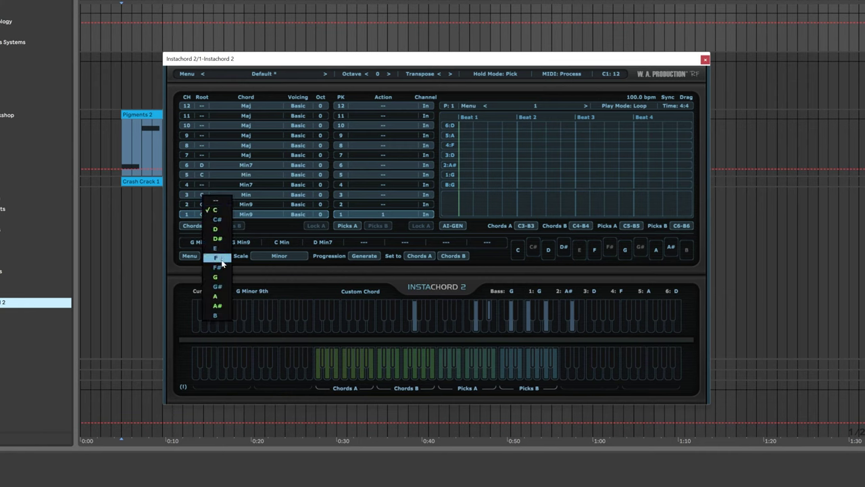
{"action": "left_click", "coordinate": [215, 276]}
{"action": "left_click", "coordinate": [205, 204]}
{"action": "left_click", "coordinate": [215, 286]}
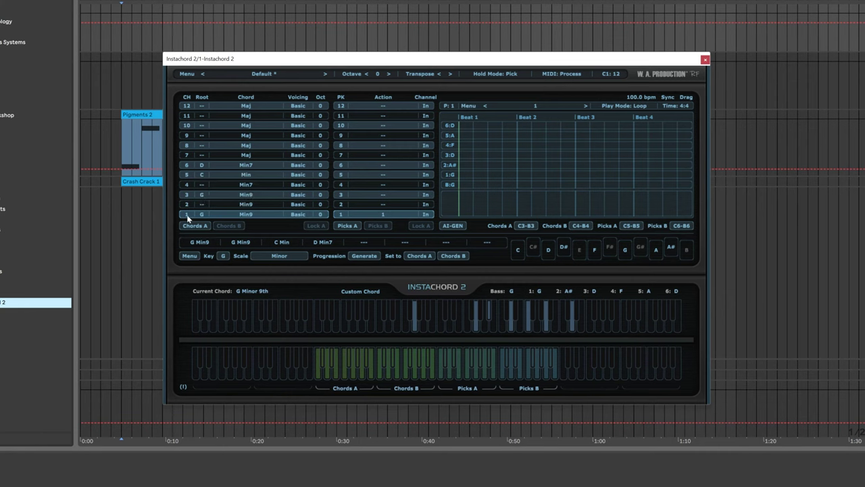
{"action": "left_click", "coordinate": [186, 174]}
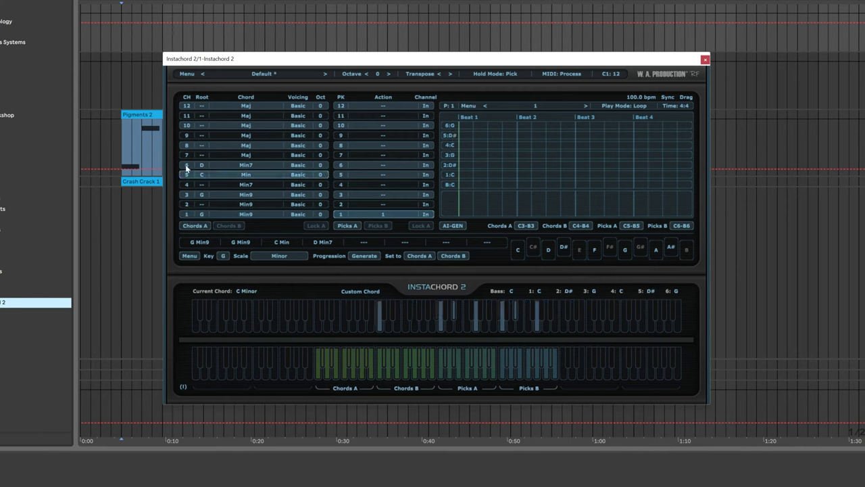
{"action": "left_click", "coordinate": [186, 166]}
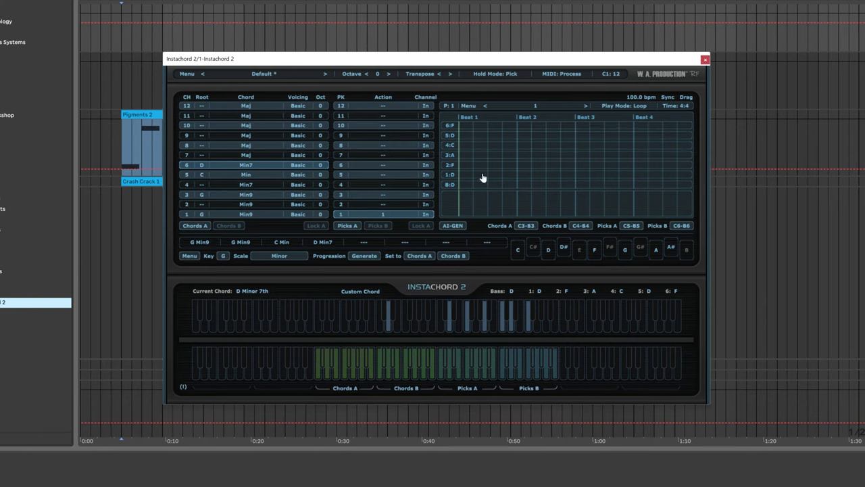
Step: Generate a strum pattern with AI-GEN
{"action": "left_click", "coordinate": [453, 225]}
{"action": "left_click", "coordinate": [188, 214]}
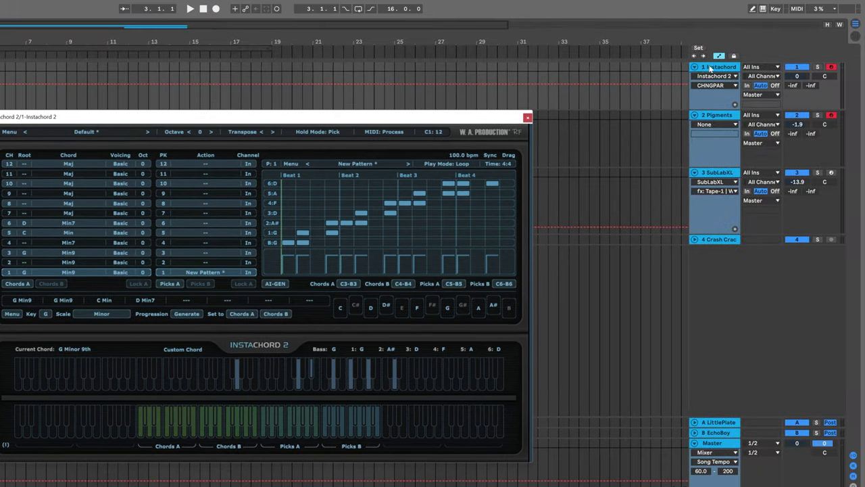
{"action": "left_click", "coordinate": [711, 67]}
Step: Route the Pigments track's MIDI input from 1-Instachord 2 and set its Monitor to In
{"action": "left_click", "coordinate": [714, 115]}
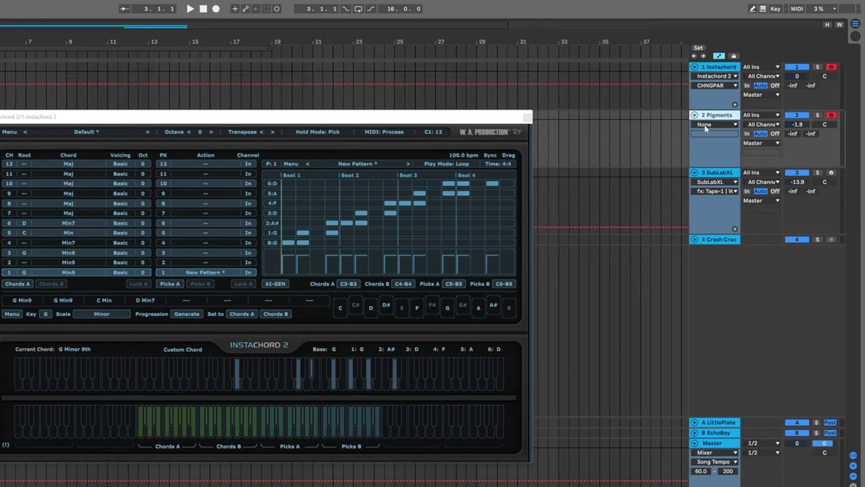
{"action": "left_click", "coordinate": [758, 115]}
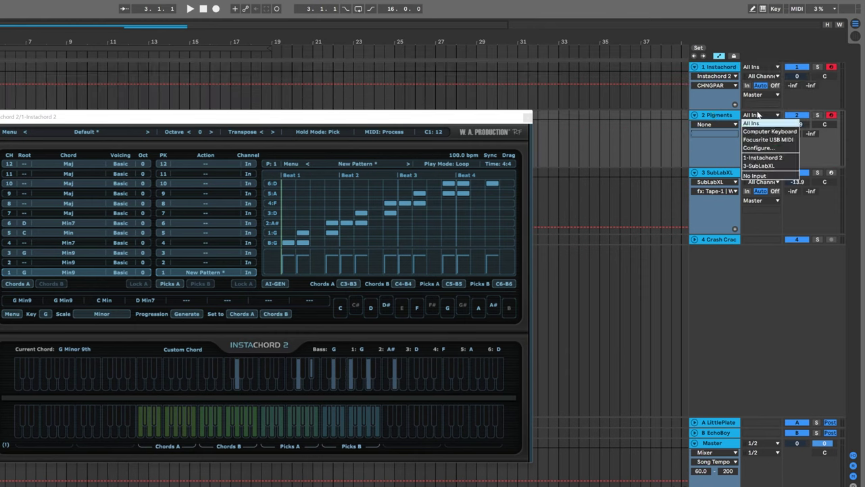
{"action": "left_click", "coordinate": [773, 158]}
{"action": "left_click", "coordinate": [761, 125]}
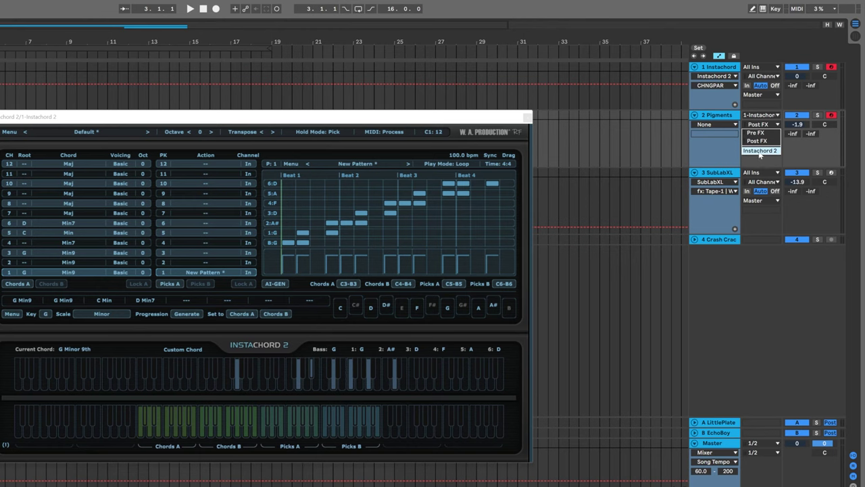
{"action": "left_click", "coordinate": [747, 135]}
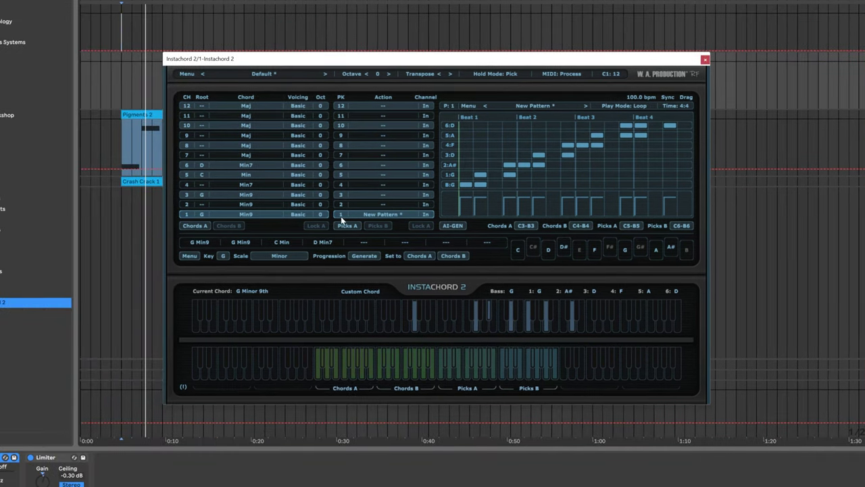
Step: Play pick 1's pattern over the current chord, then over G Min9 and C Min
{"action": "left_click", "coordinate": [341, 215]}
{"action": "left_click", "coordinate": [327, 377]}
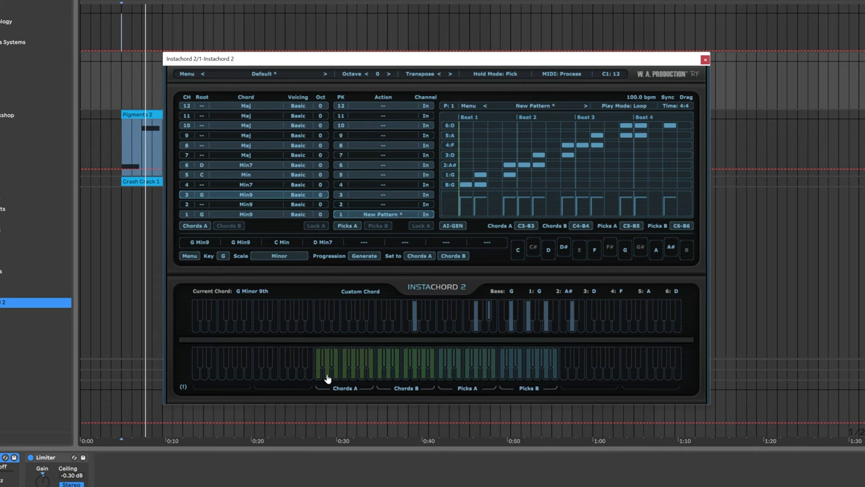
{"action": "left_click", "coordinate": [335, 376]}
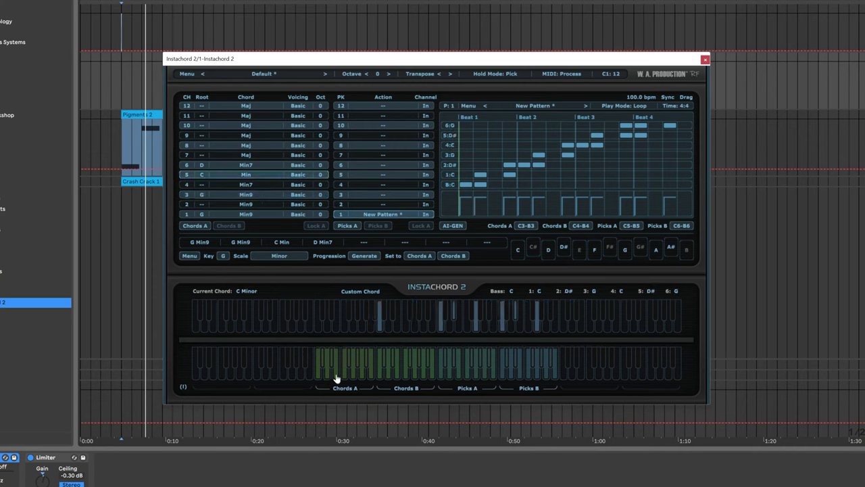
{"action": "left_click", "coordinate": [340, 214]}
Step: Assign Pattern 3 to pick 3 and audition the empty pattern
{"action": "left_click", "coordinate": [377, 195]}
{"action": "left_click", "coordinate": [404, 213]}
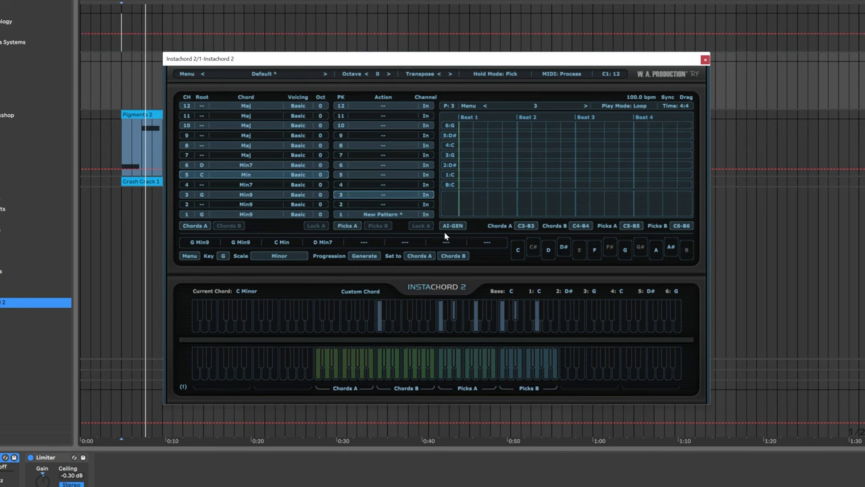
{"action": "left_click", "coordinate": [340, 198]}
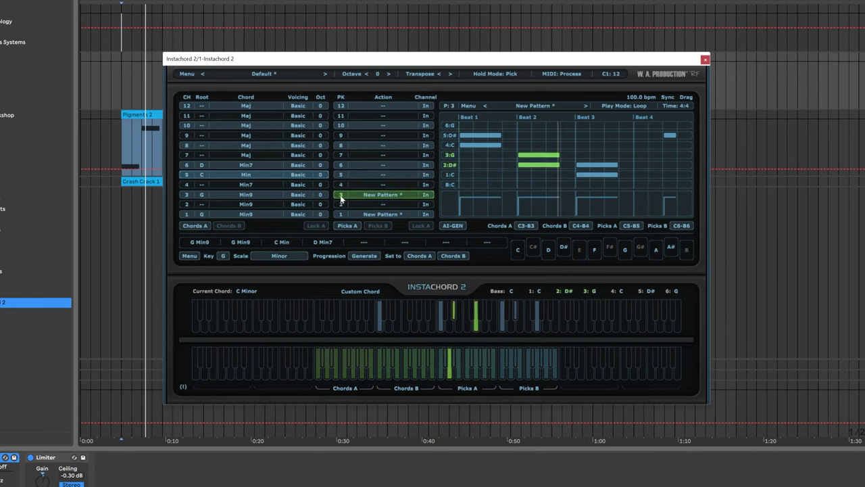
{"action": "left_click", "coordinate": [342, 197]}
Step: Fill pattern 3 with an AI-generated arpeggio and audition it on pick 3
{"action": "left_click", "coordinate": [464, 226]}
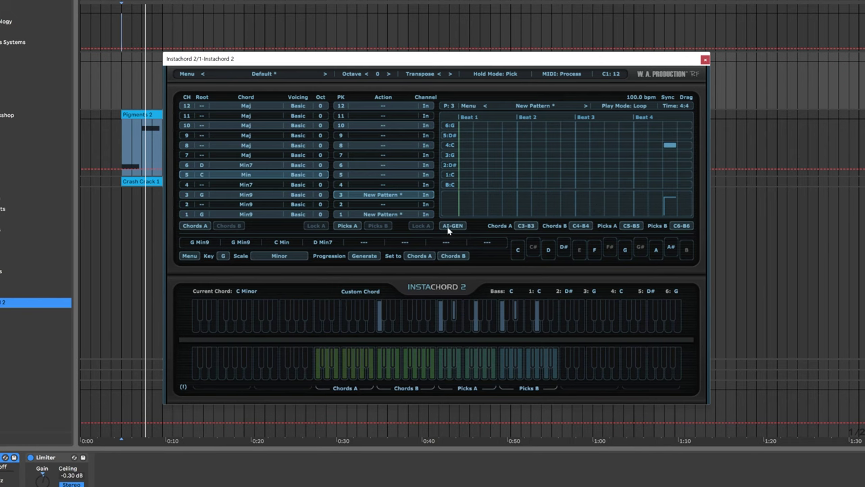
{"action": "left_click", "coordinate": [449, 228]}
{"action": "left_click", "coordinate": [342, 197]}
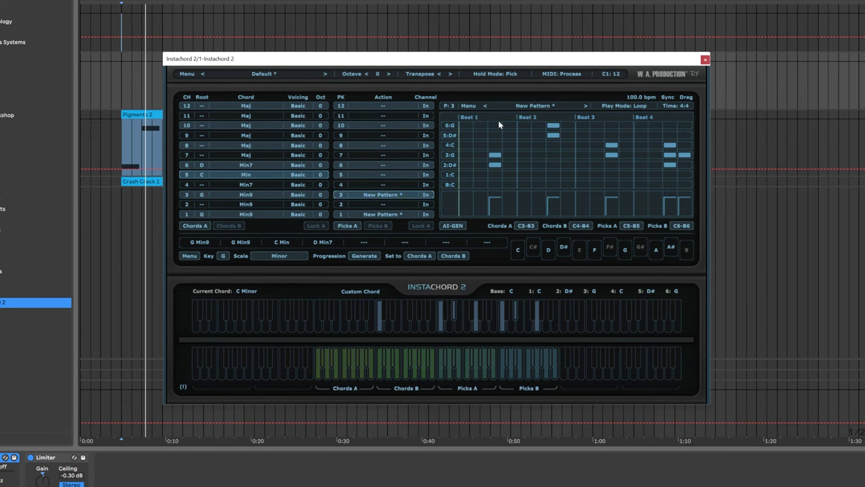
Step: Select pick 1 and try the factory Riff 001 a pattern on it over C Minor
{"action": "left_click", "coordinate": [529, 105]}
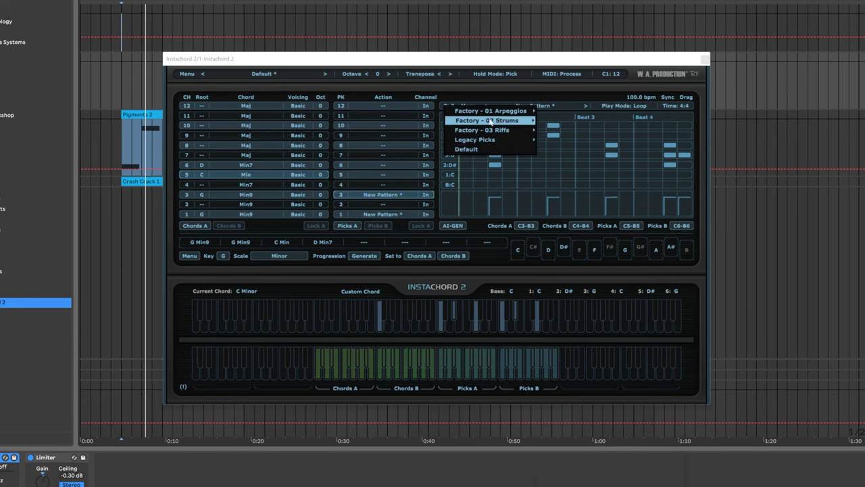
{"action": "mouse_move", "coordinate": [515, 119]}
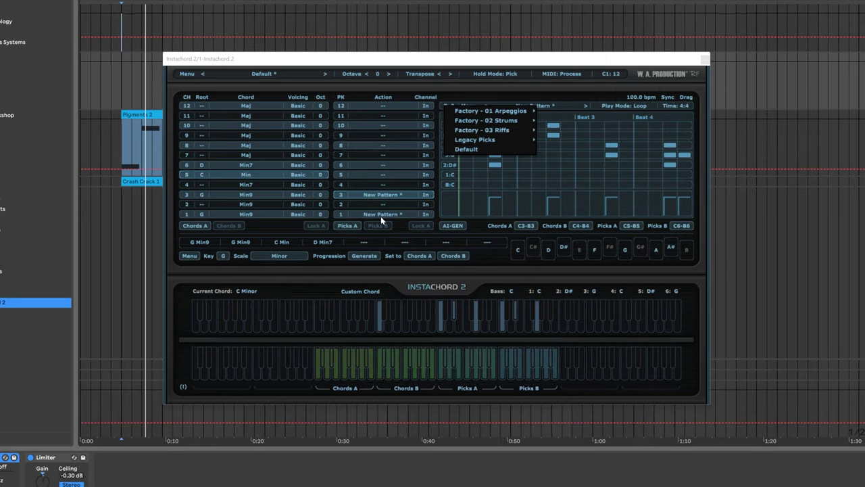
{"action": "left_click", "coordinate": [380, 214]}
{"action": "left_click", "coordinate": [348, 211]}
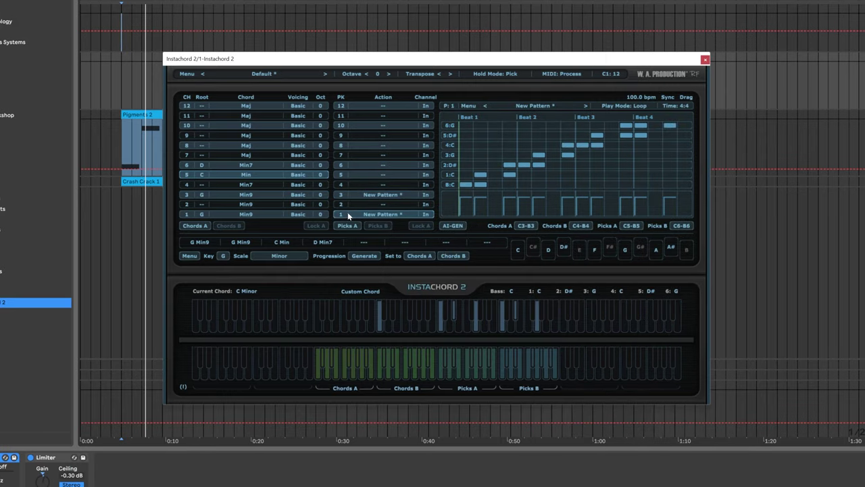
{"action": "left_click", "coordinate": [530, 107]}
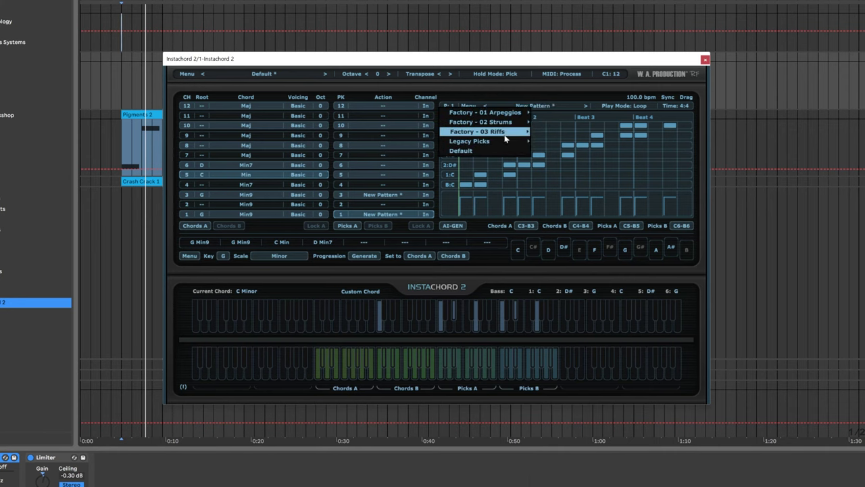
{"action": "mouse_move", "coordinate": [507, 131]}
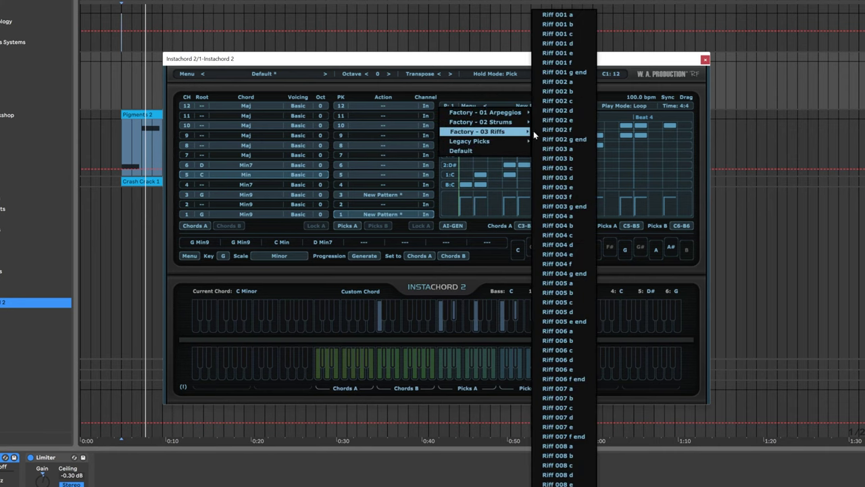
{"action": "left_click", "coordinate": [559, 15]}
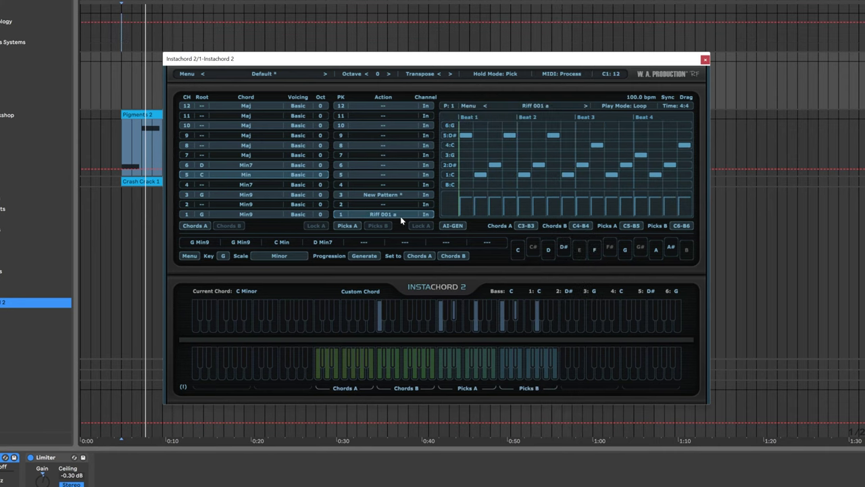
{"action": "left_click", "coordinate": [341, 212]}
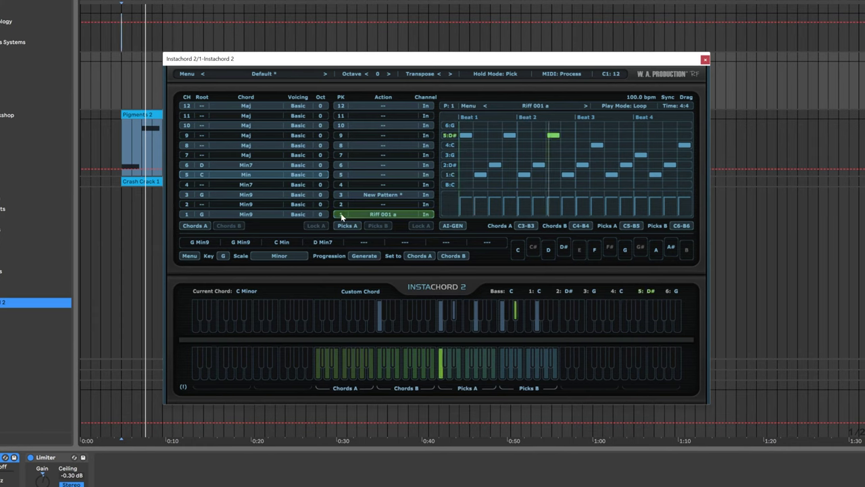
{"action": "left_click_drag", "start_coordinate": [341, 213], "coordinate": [367, 207]}
Step: Replace pick 1's pattern with the factory Strum 001 a and listen to it
{"action": "left_click", "coordinate": [531, 105]}
{"action": "mouse_move", "coordinate": [500, 119]}
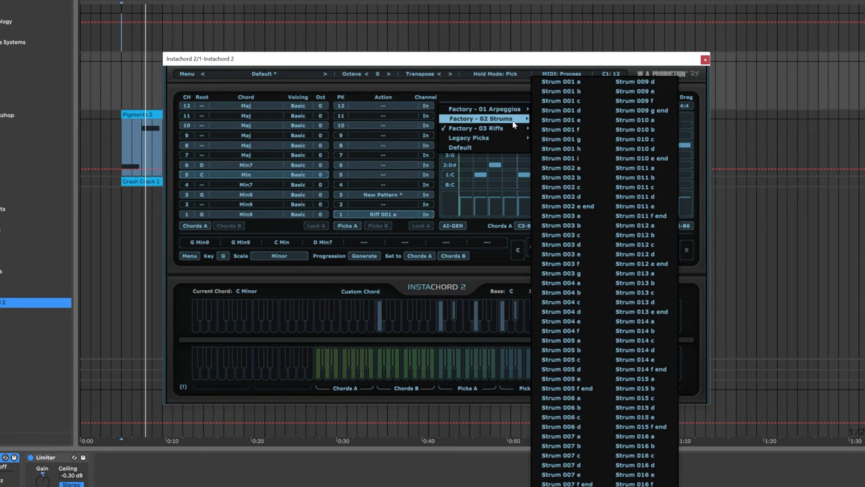
{"action": "left_click", "coordinate": [559, 82]}
{"action": "left_click_drag", "start_coordinate": [342, 215], "coordinate": [343, 216]}
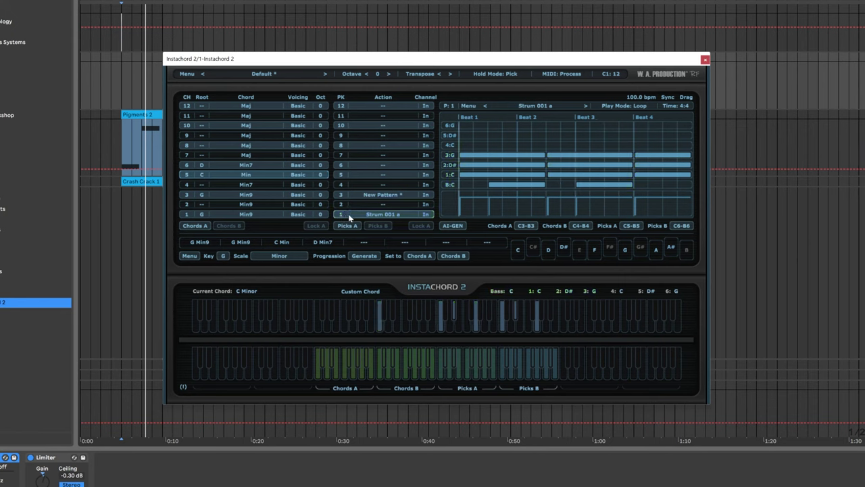
Step: Load Strum 001 b onto pick 3, then play picks 1 and 3 to compare both strums
{"action": "left_click", "coordinate": [340, 196]}
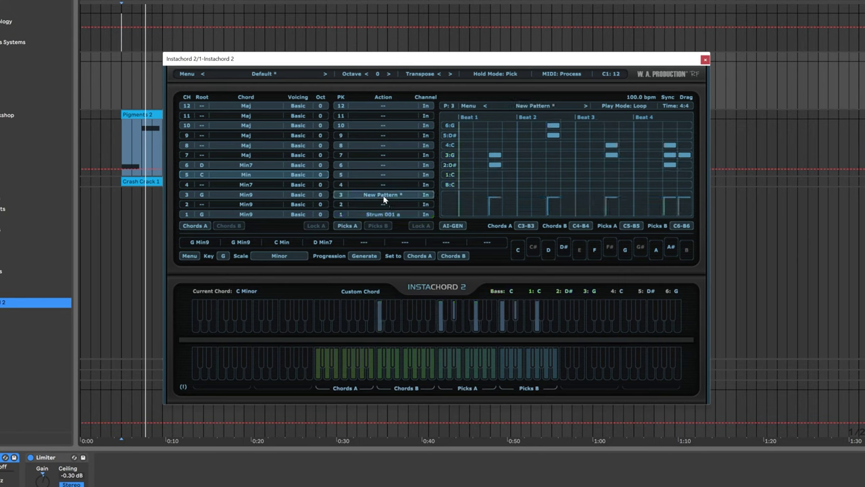
{"action": "left_click", "coordinate": [549, 106]}
{"action": "mouse_move", "coordinate": [507, 122]}
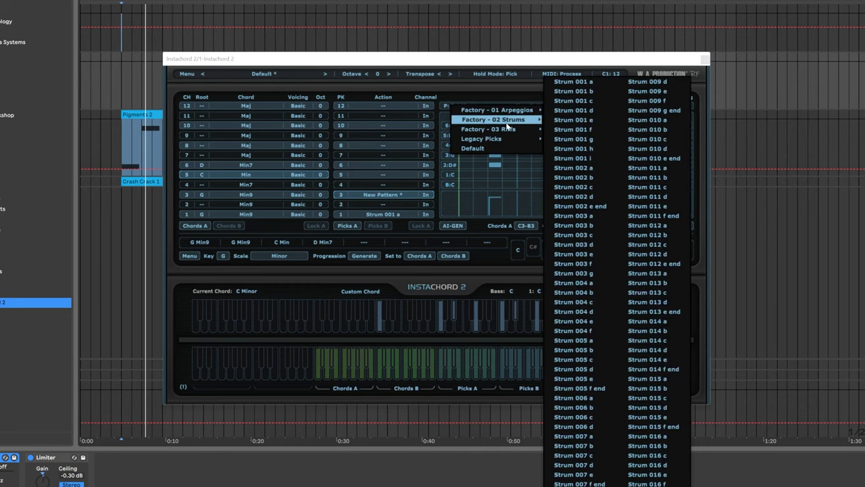
{"action": "left_click", "coordinate": [573, 92]}
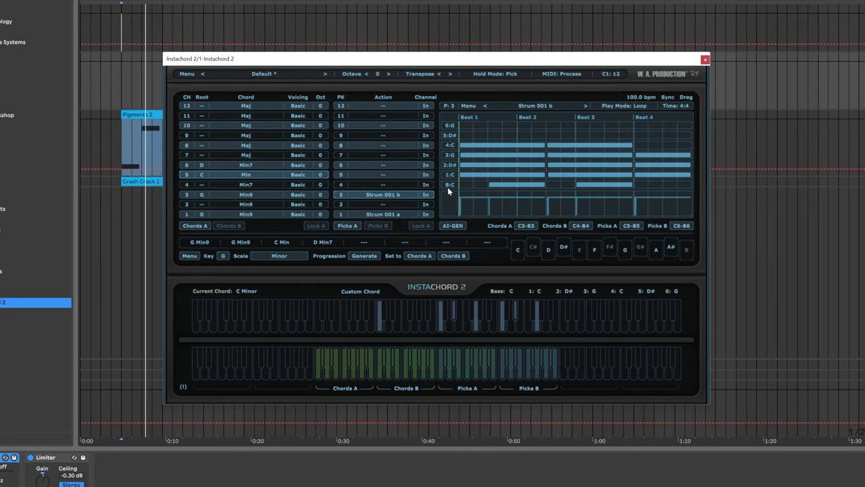
{"action": "left_click", "coordinate": [532, 105]}
{"action": "mouse_move", "coordinate": [512, 117]}
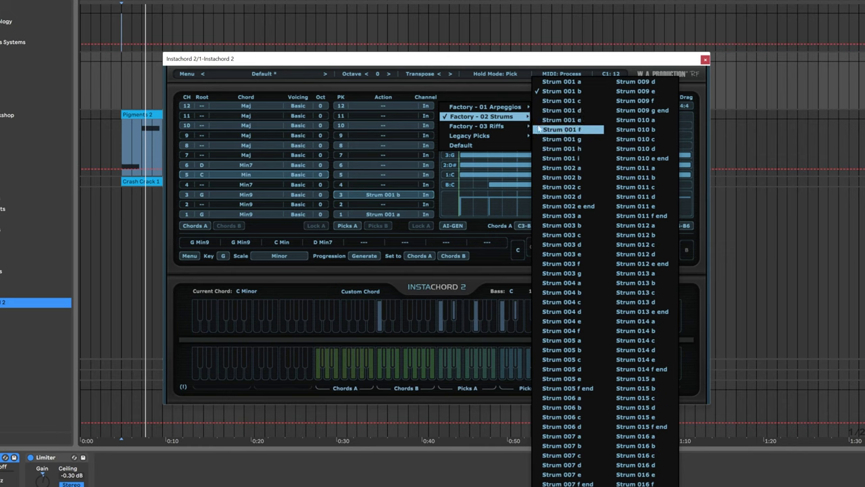
{"action": "left_click", "coordinate": [490, 60]}
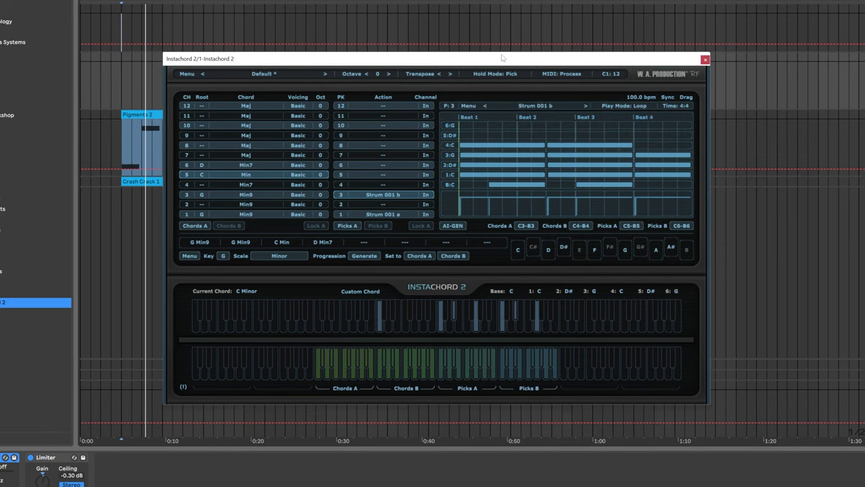
{"action": "left_click", "coordinate": [340, 214]}
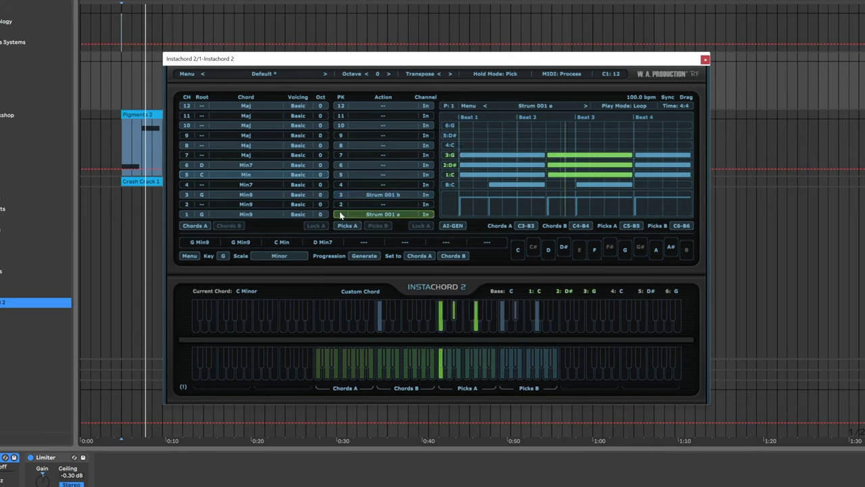
{"action": "left_click", "coordinate": [341, 195]}
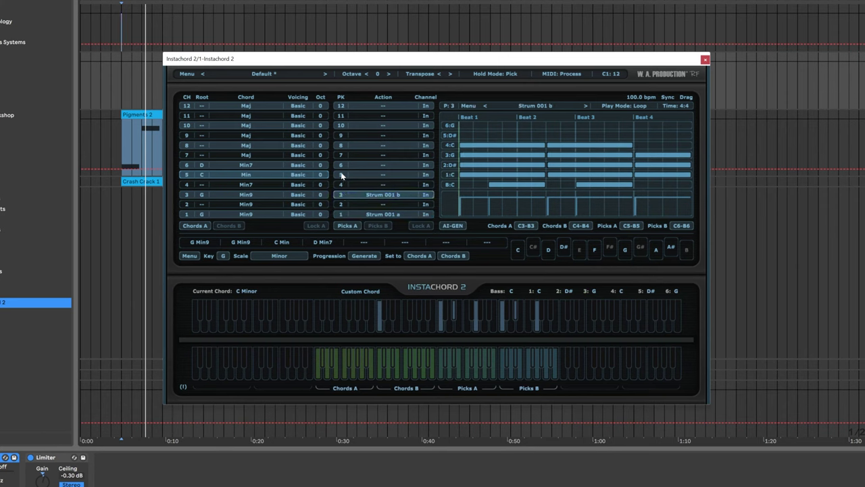
Step: Load the factory Strum 001 c onto pick 5 and play it
{"action": "left_click", "coordinate": [519, 105]}
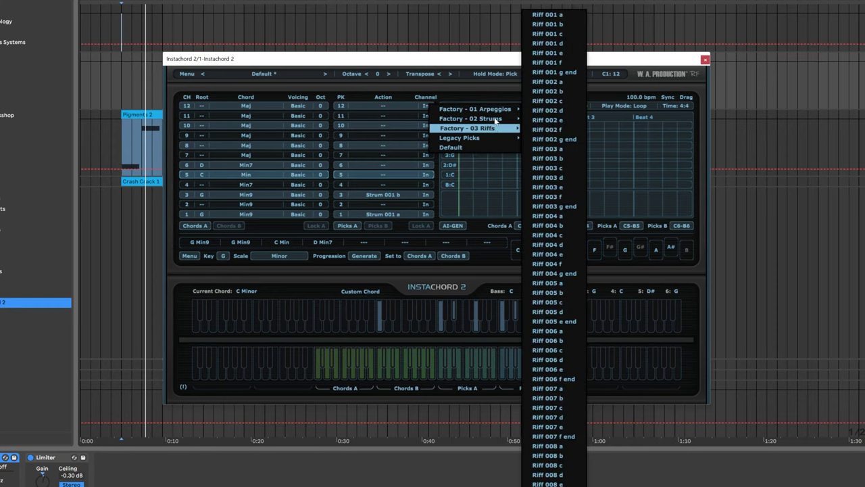
{"action": "left_click", "coordinate": [549, 118]}
{"action": "left_click", "coordinate": [342, 176]}
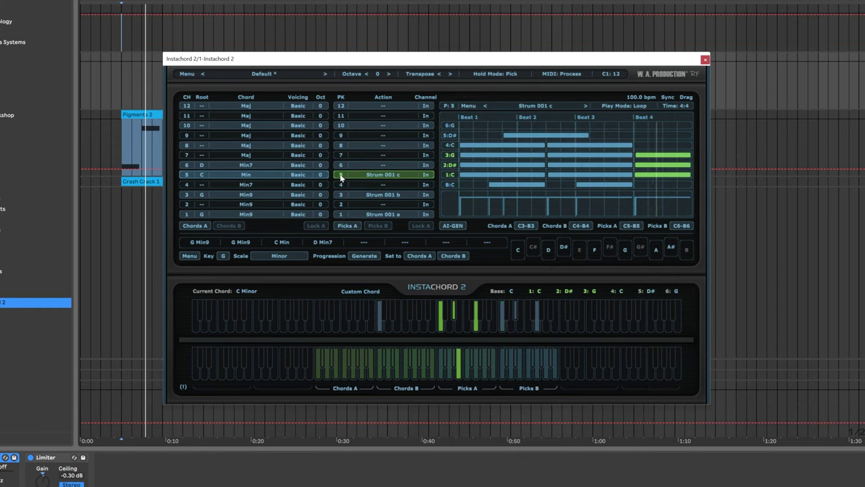
Step: Give pick key 6 the Strum 001 d pattern and audition it
{"action": "left_click", "coordinate": [342, 166]}
{"action": "left_click", "coordinate": [533, 108]}
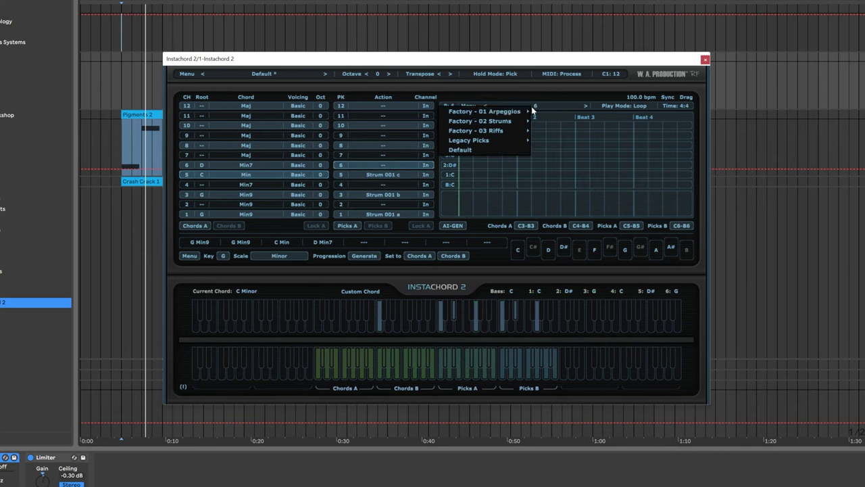
{"action": "mouse_move", "coordinate": [520, 121]}
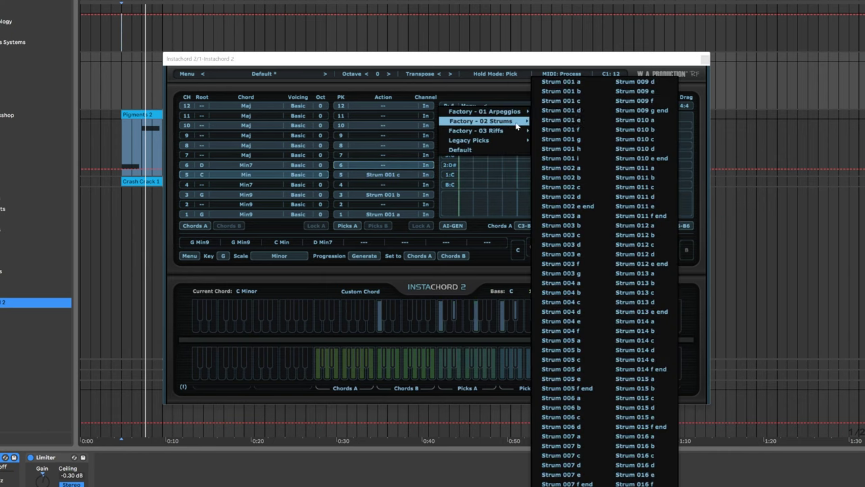
{"action": "left_click", "coordinate": [558, 111]}
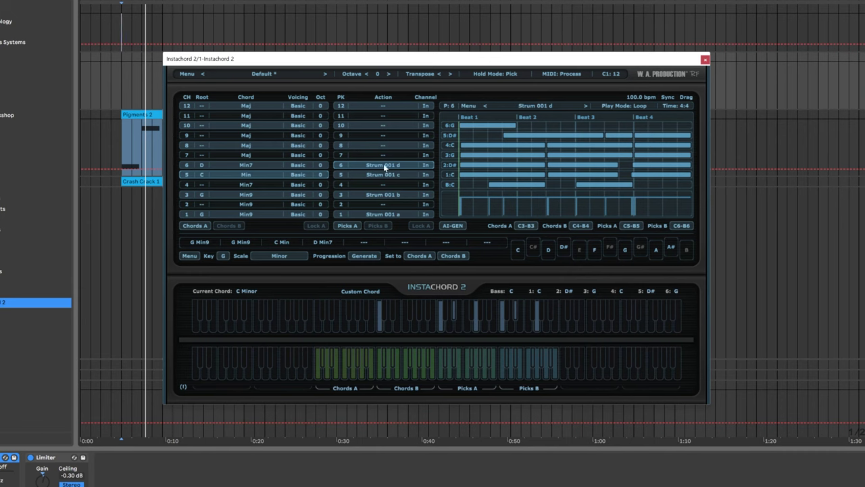
{"action": "left_click", "coordinate": [340, 166]}
Step: Load Strum 001 e onto pick key 8 and audition it
{"action": "left_click", "coordinate": [342, 146]}
{"action": "left_click", "coordinate": [536, 106]}
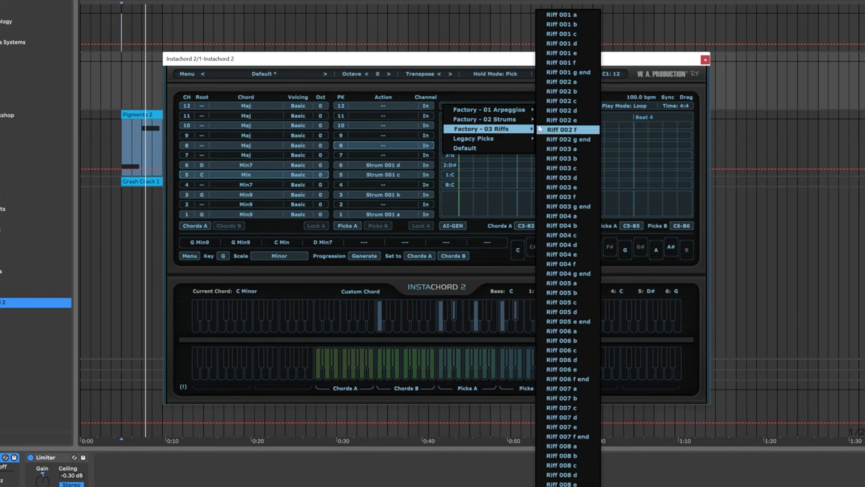
{"action": "mouse_move", "coordinate": [503, 120]}
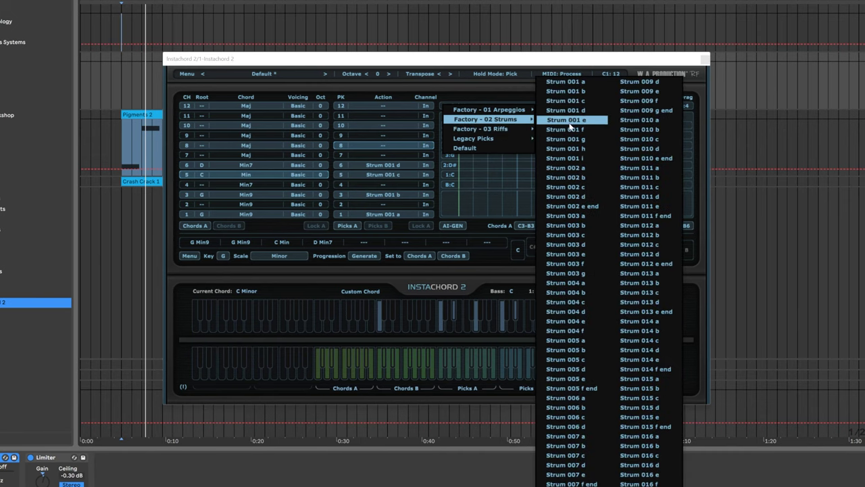
{"action": "left_click", "coordinate": [566, 121]}
{"action": "left_click", "coordinate": [341, 146]}
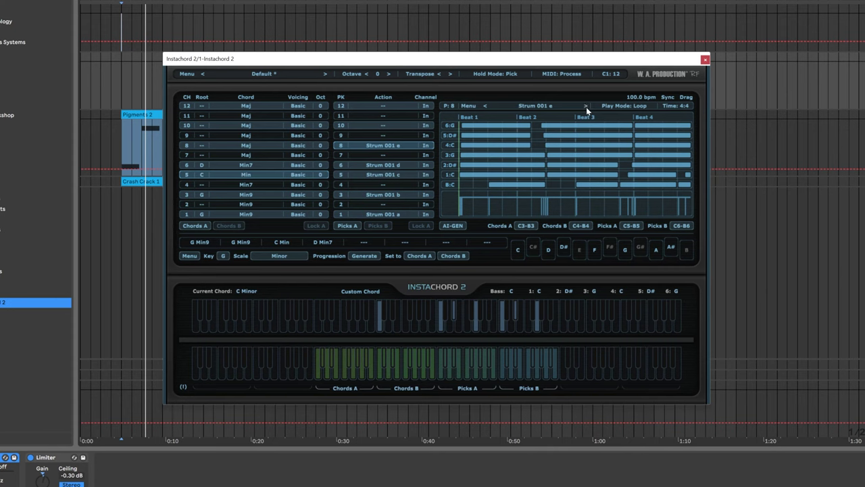
Step: Switch pick key 8 to Strum 001 f and audition it
{"action": "left_click", "coordinate": [586, 106]}
{"action": "left_click", "coordinate": [388, 147]}
{"action": "left_click", "coordinate": [361, 147]}
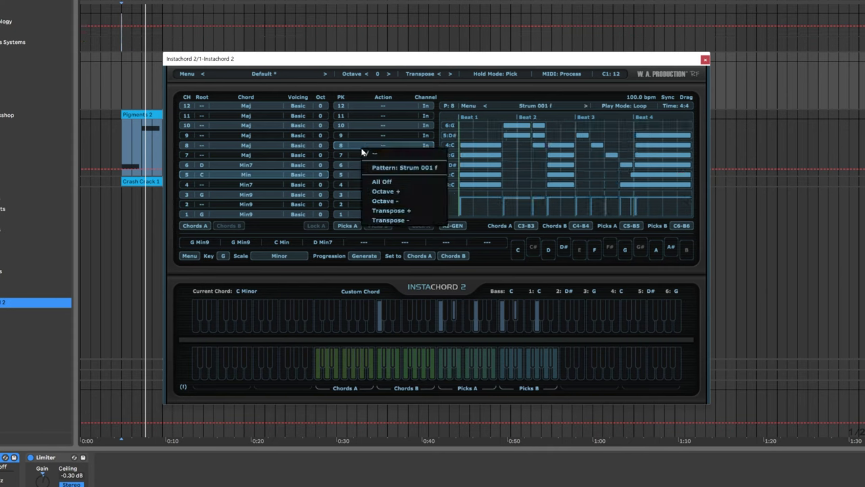
{"action": "left_click", "coordinate": [379, 165]}
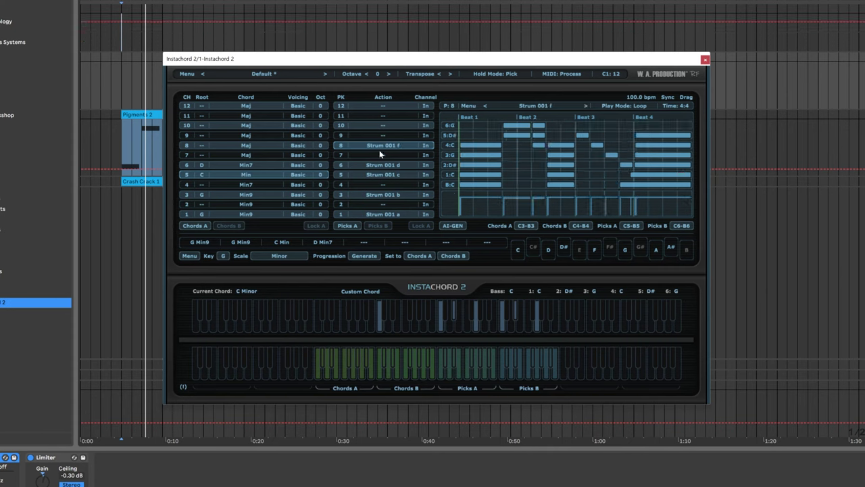
{"action": "left_click", "coordinate": [343, 145]}
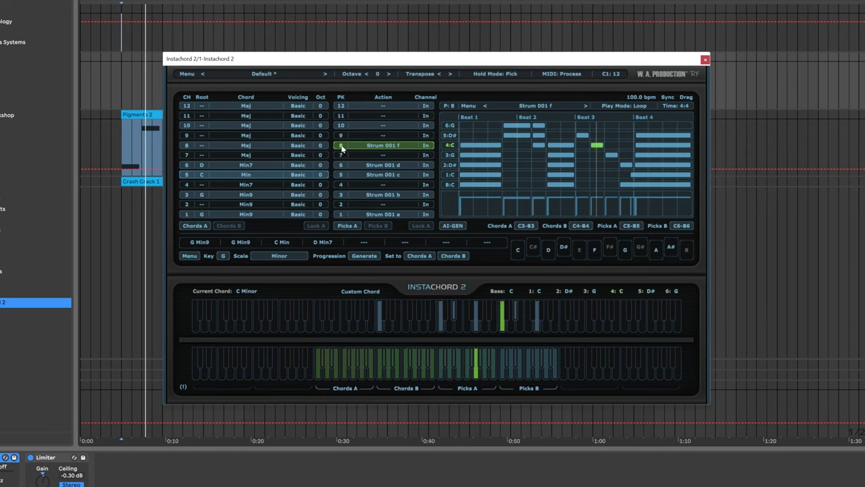
{"action": "left_click", "coordinate": [342, 146]}
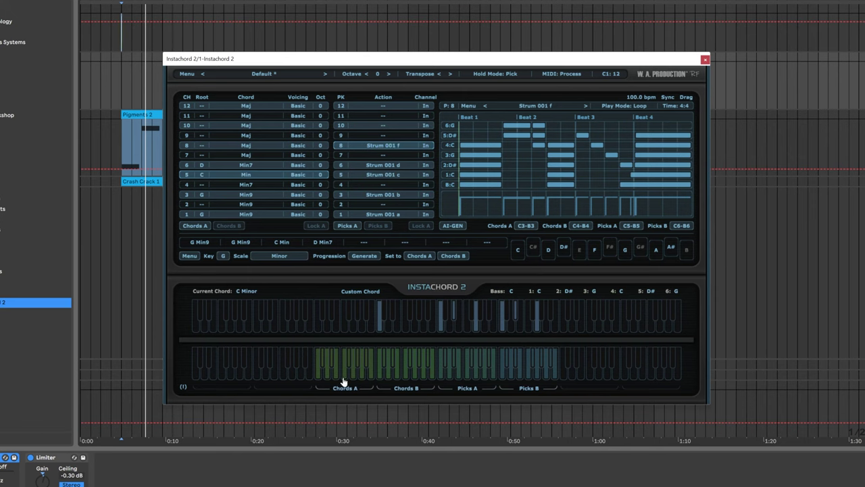
Step: Audition G Min9 in slot 1, then change rows 1, 3 and 6 to G Min, D Min7 and D Min
{"action": "left_click", "coordinate": [317, 377]}
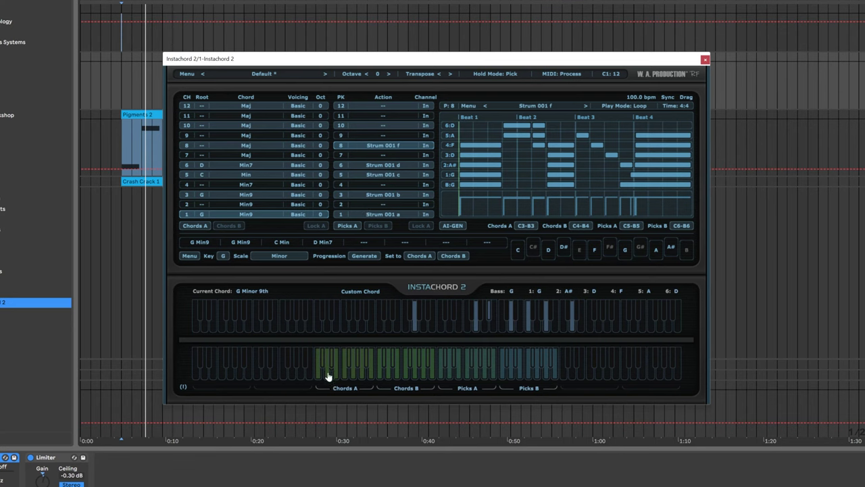
{"action": "left_click", "coordinate": [342, 255]}
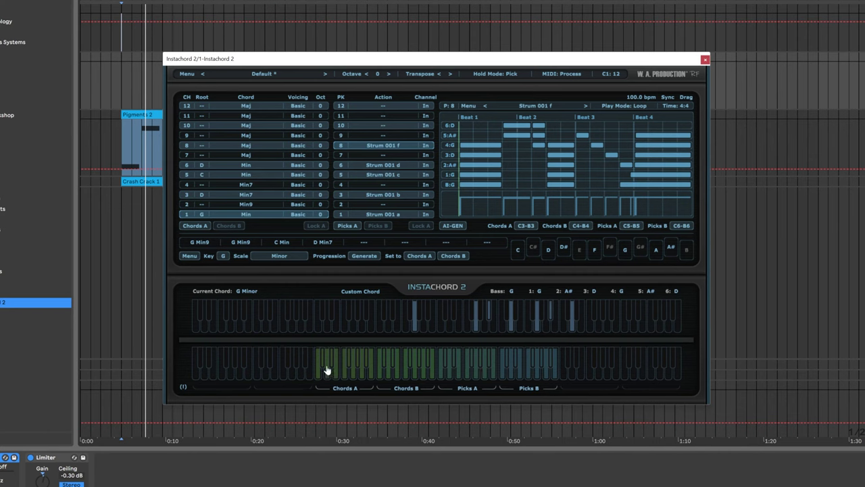
Step: Move the Chords B key zone to C1-B1 and the Chords A zone to C4-B4
{"action": "left_click", "coordinate": [580, 227]}
{"action": "left_click", "coordinate": [558, 232]}
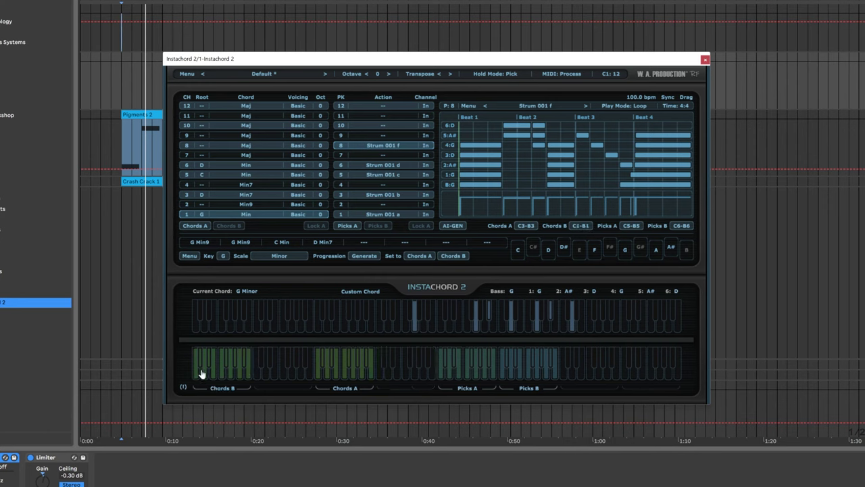
{"action": "left_click", "coordinate": [520, 226]}
{"action": "left_click", "coordinate": [500, 268]}
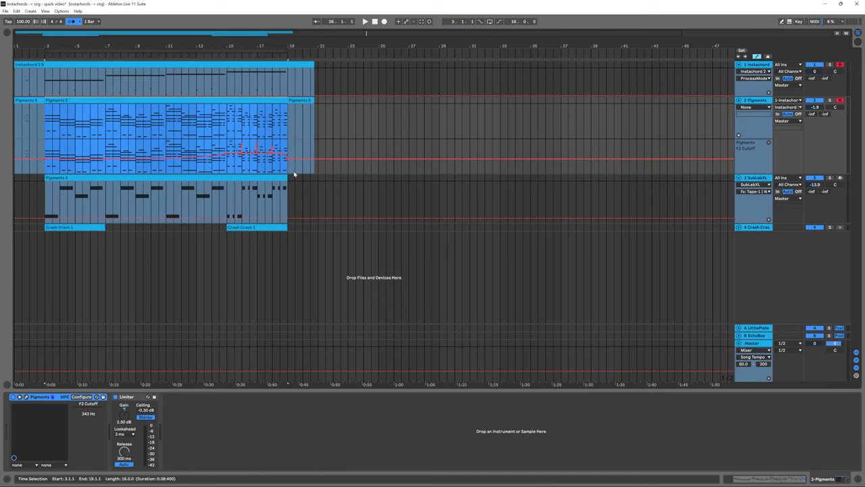
Step: Inspect the Pigments 2 clip's notes in bars 11–15 (C1, D1, G1), then play back from bar 3
{"action": "left_click", "coordinate": [46, 133]}
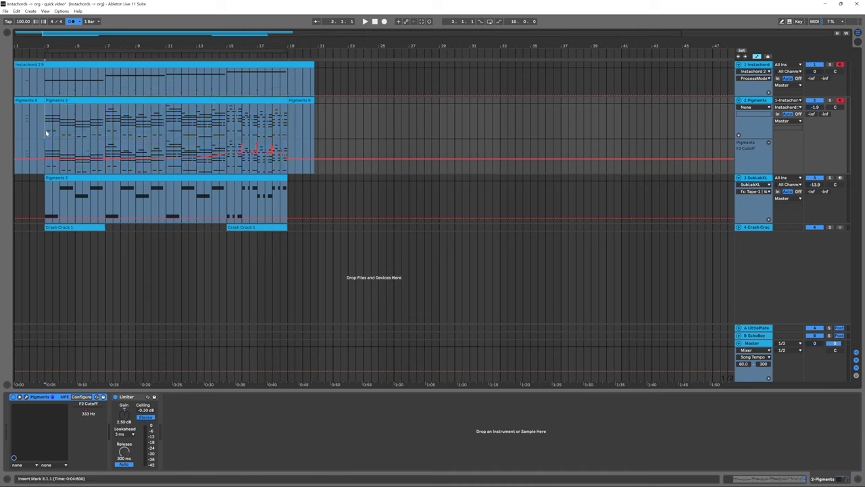
{"action": "left_click", "coordinate": [210, 100]}
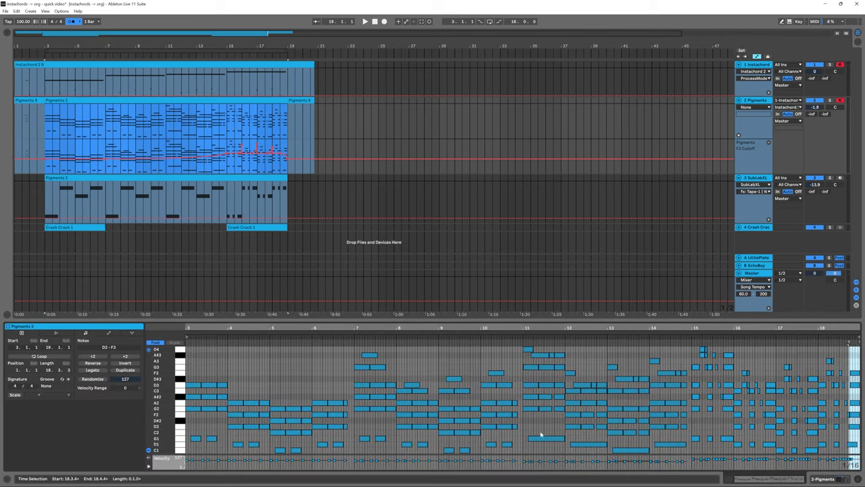
{"action": "left_click", "coordinate": [540, 438]}
{"action": "left_click", "coordinate": [591, 444]}
{"action": "left_click", "coordinate": [642, 450]}
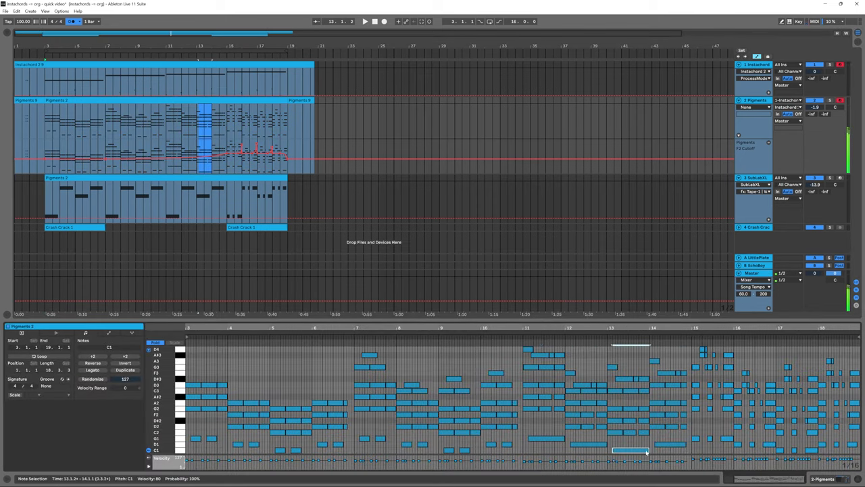
{"action": "left_click", "coordinate": [667, 445]}
{"action": "left_click_drag", "start_coordinate": [691, 431], "coordinate": [729, 442]}
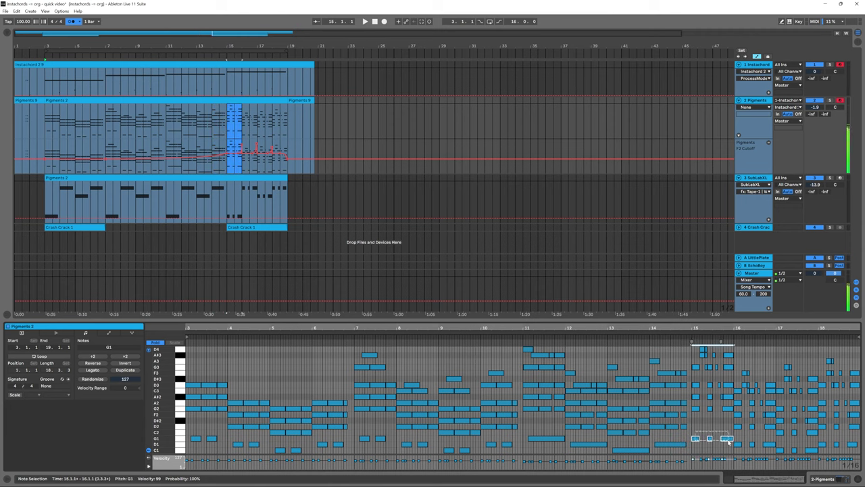
{"action": "left_click", "coordinate": [52, 148]}
{"action": "left_click", "coordinate": [366, 21]}
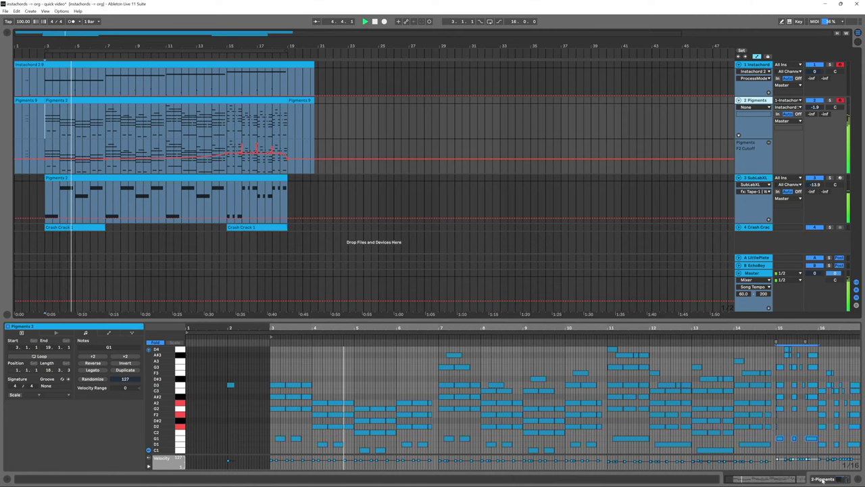
Step: Open the Pigments synth window and move it up out of the way
{"action": "left_click", "coordinate": [823, 480]}
{"action": "left_click", "coordinate": [26, 398]}
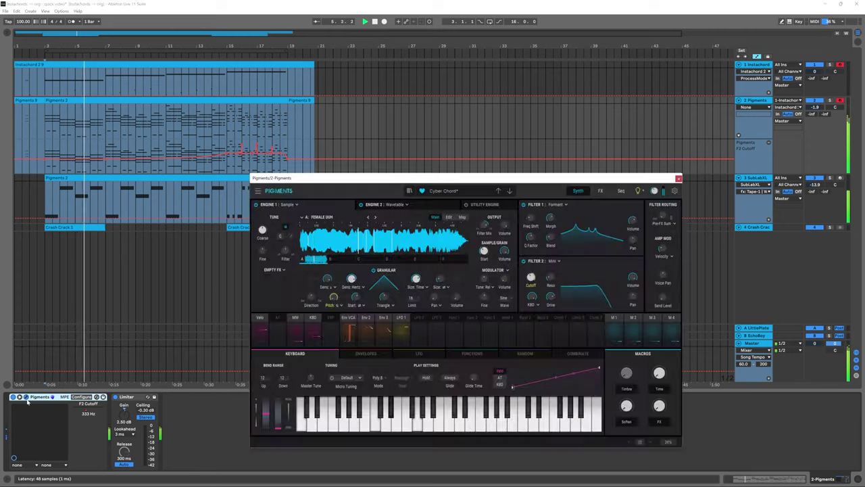
{"action": "left_click_drag", "start_coordinate": [379, 178], "coordinate": [448, 46]}
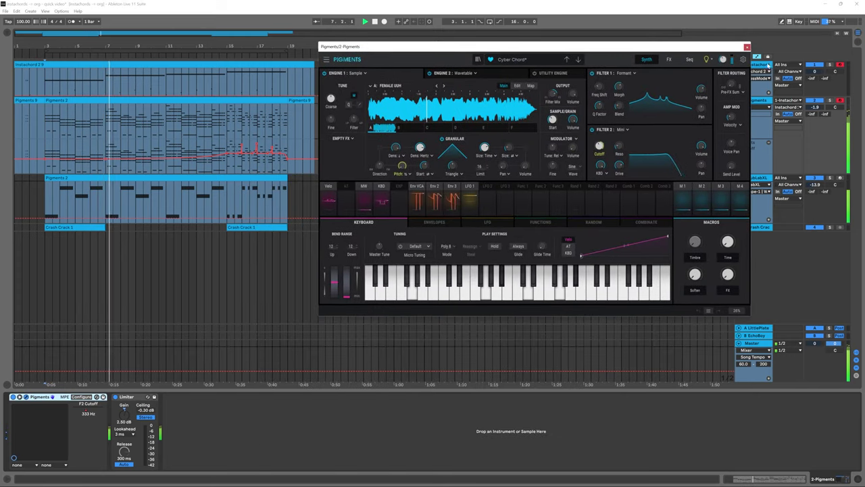
Step: Open the InstaChord 2 window beside Pigments and bring up its preset menu
{"action": "left_click", "coordinate": [768, 64]}
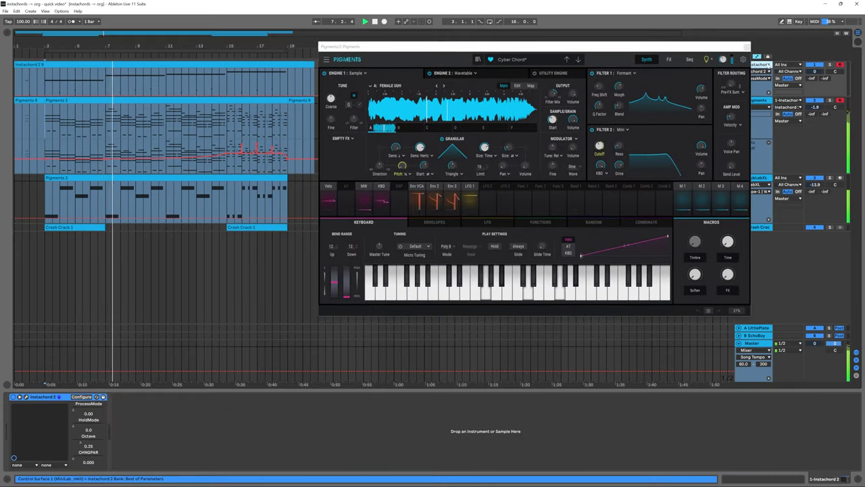
{"action": "left_click", "coordinate": [25, 397]}
{"action": "left_click_drag", "start_coordinate": [392, 64], "coordinate": [292, 110]}
{"action": "left_click", "coordinate": [39, 122]}
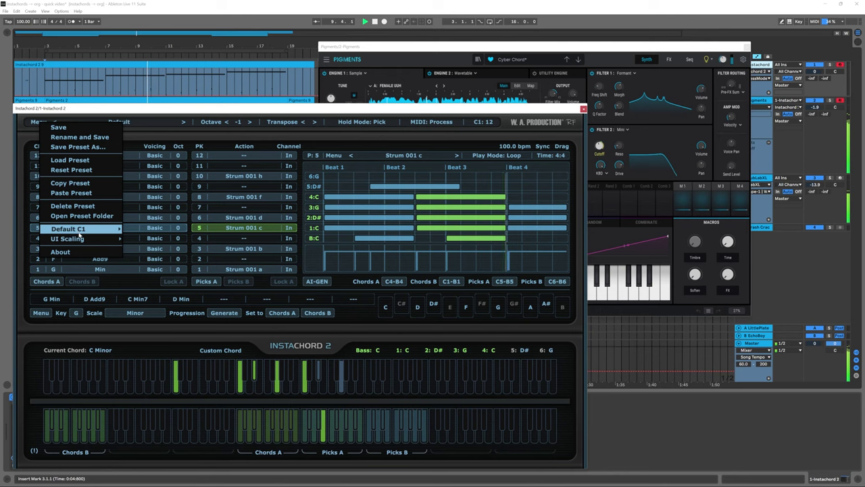